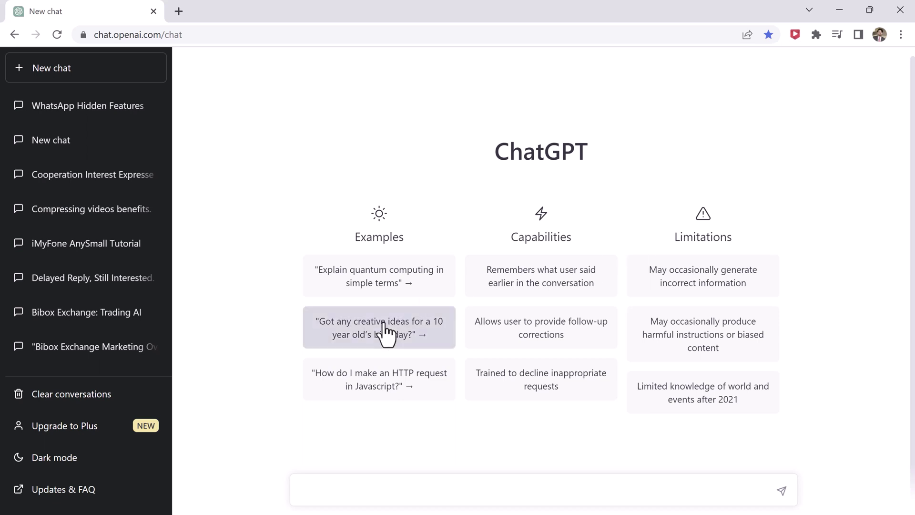
Ask ChatGPT to 'write a youtube video script on how to make pizza'
type("wr")
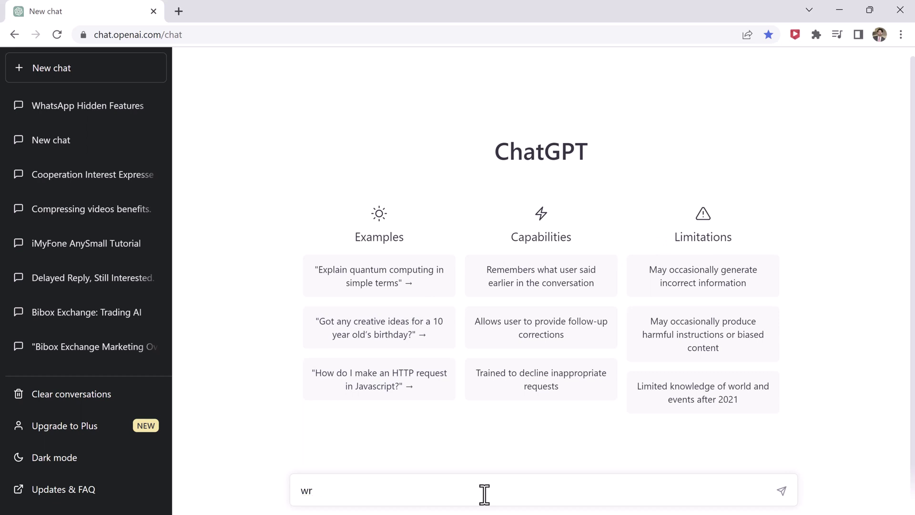
type("tie a youtube video ")
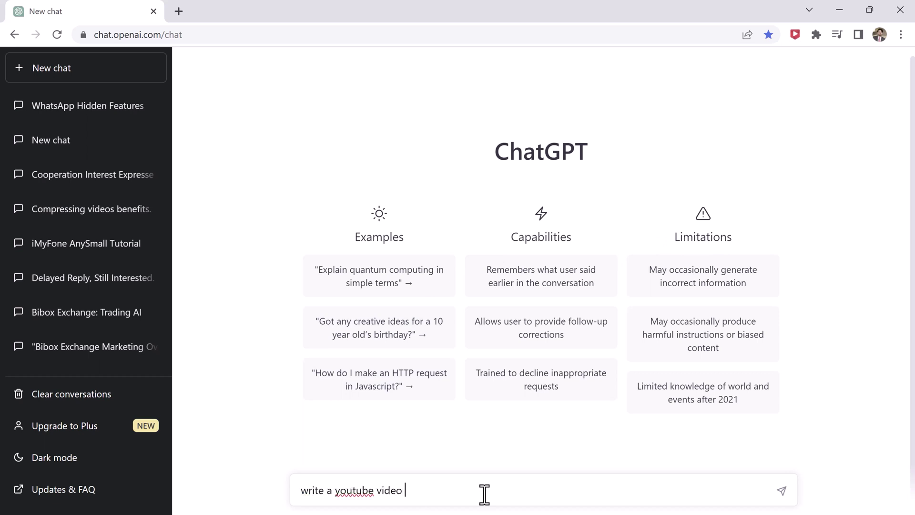
type("script on how to make pizza")
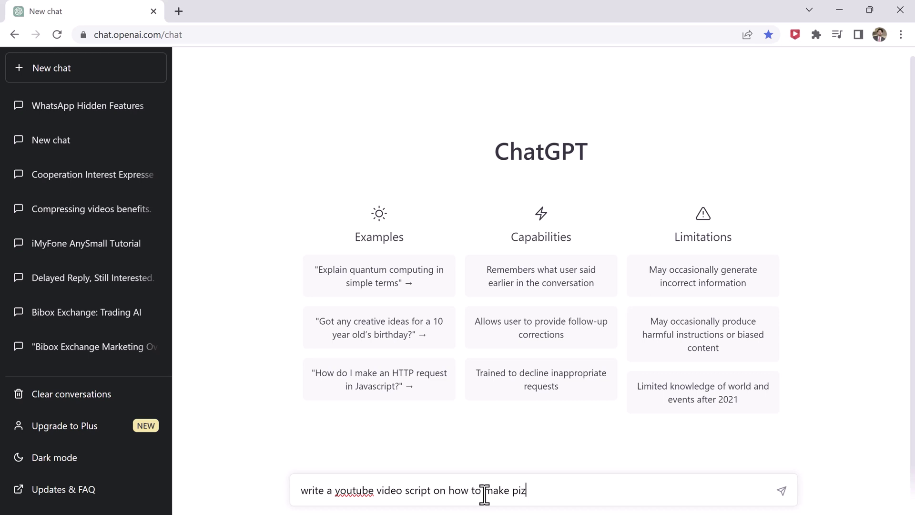
key("Return")
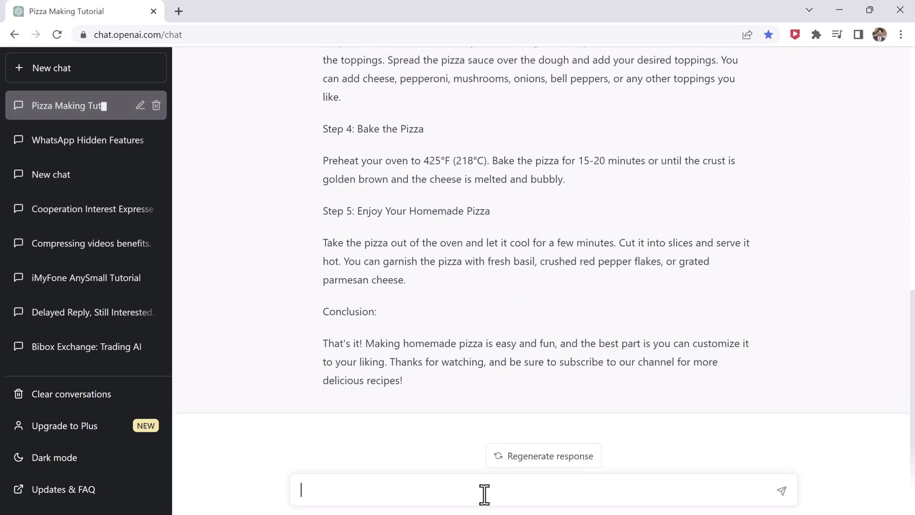
Select the text of ChatGPT's pizza script reply
scroll(588, 313, "up", 10)
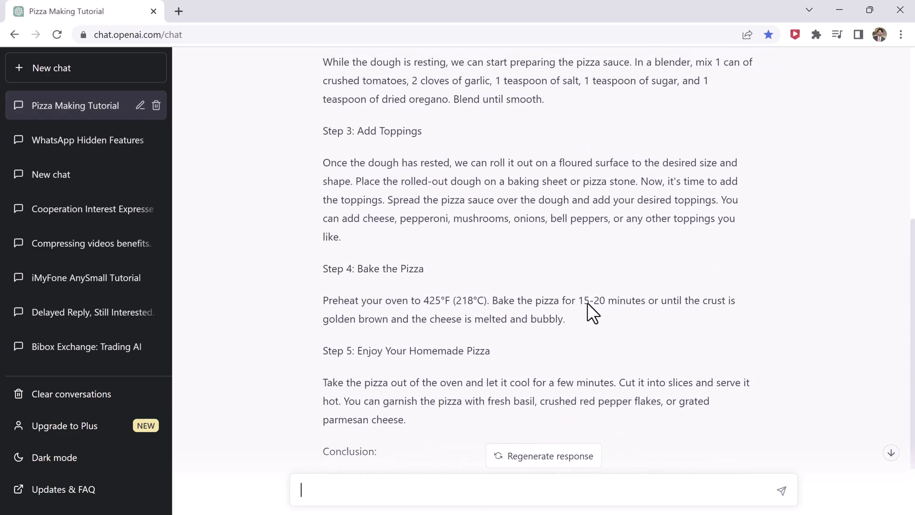
left_click_drag(321, 165, 703, 432)
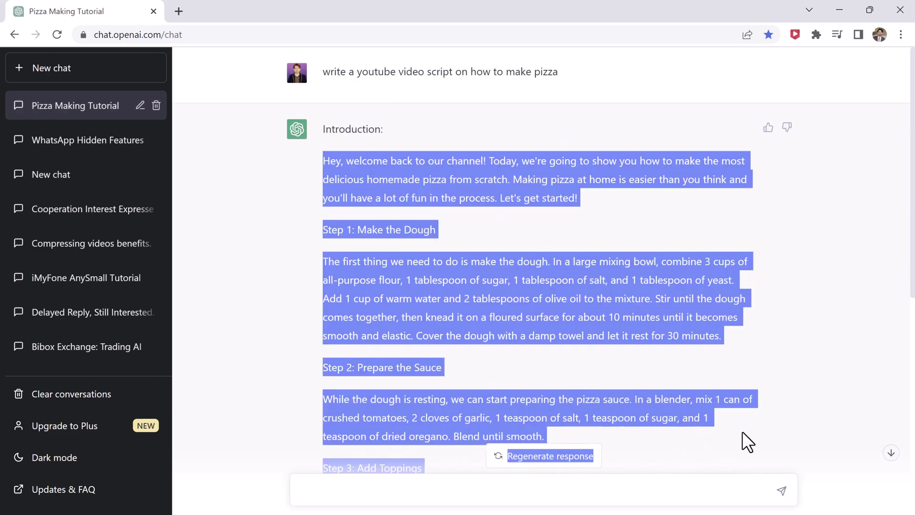
left_click_drag(814, 428, 823, 425)
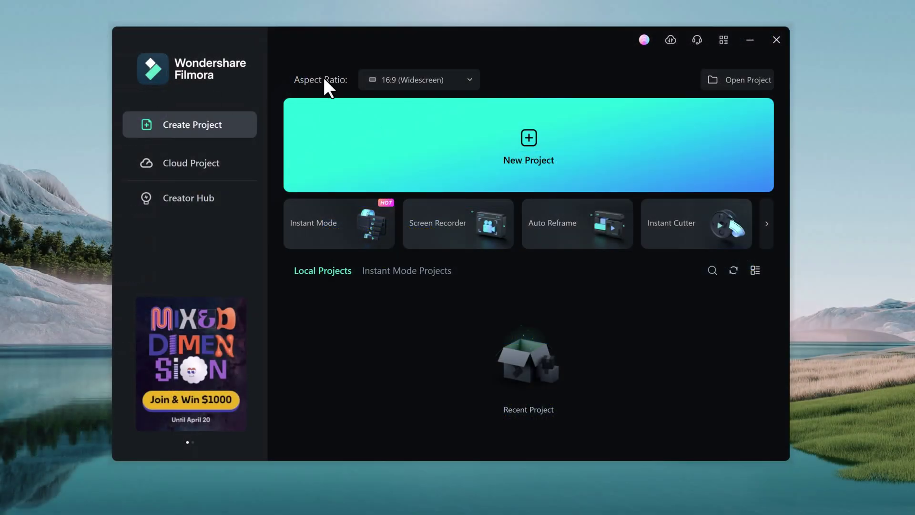
Start a new project and search the stock footage library for 'pizza'
left_click(505, 154)
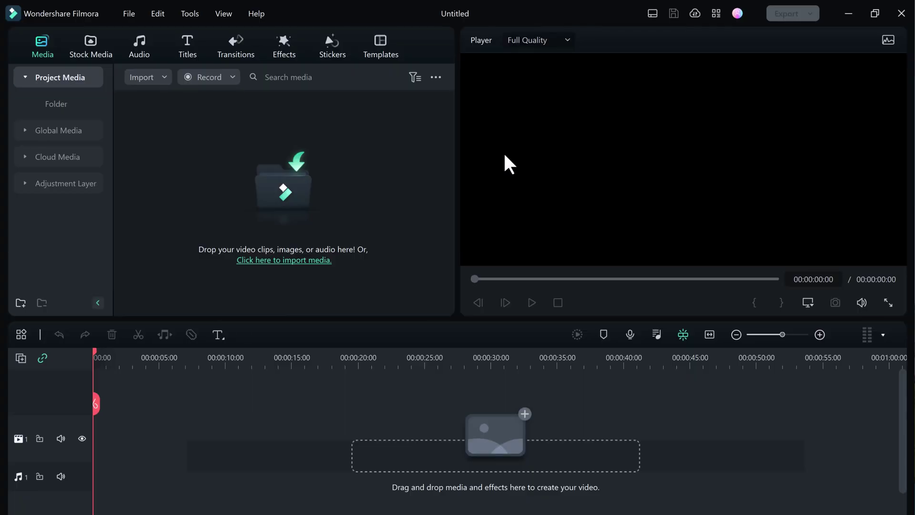
left_click(95, 50)
left_click(194, 77)
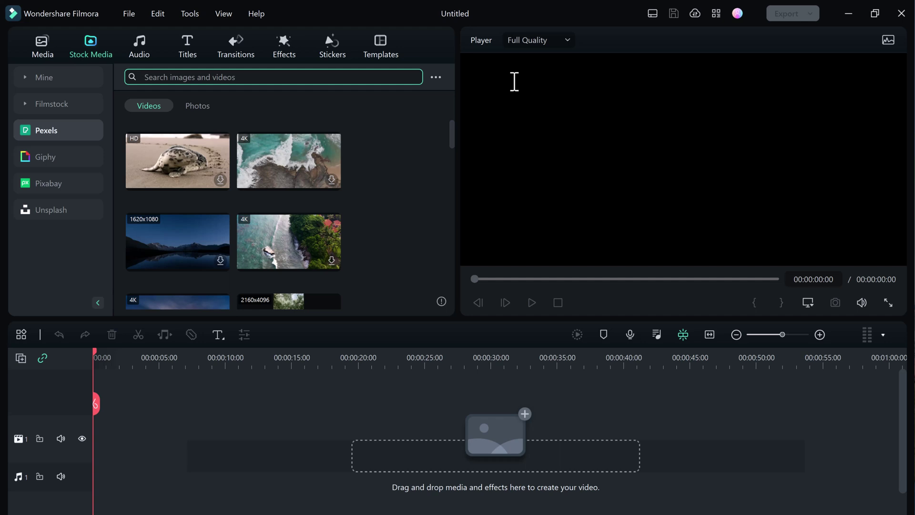
type("pizza")
key("Return")
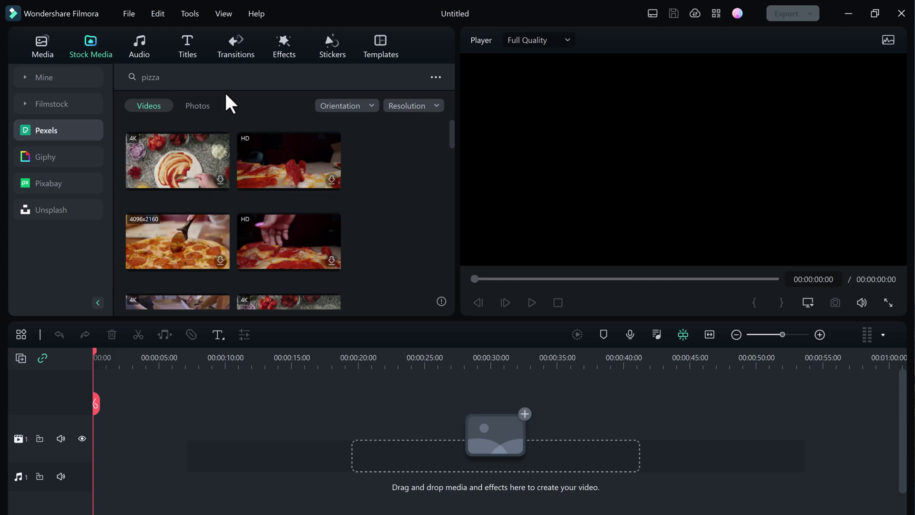
Download the 4096x2160 Pexels pizza toppings clip and add it to the timeline
scroll(186, 163, "down", 1)
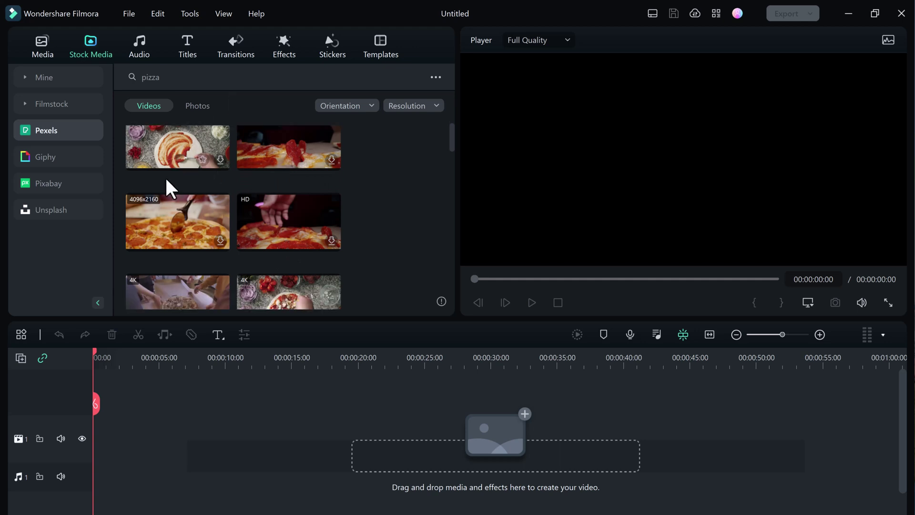
left_click(221, 240)
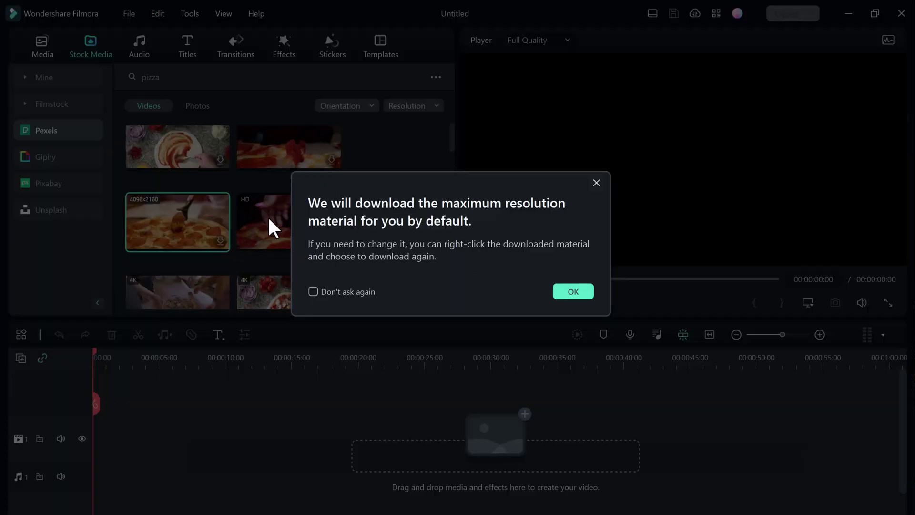
left_click(567, 293)
scroll(231, 205, "down", 4)
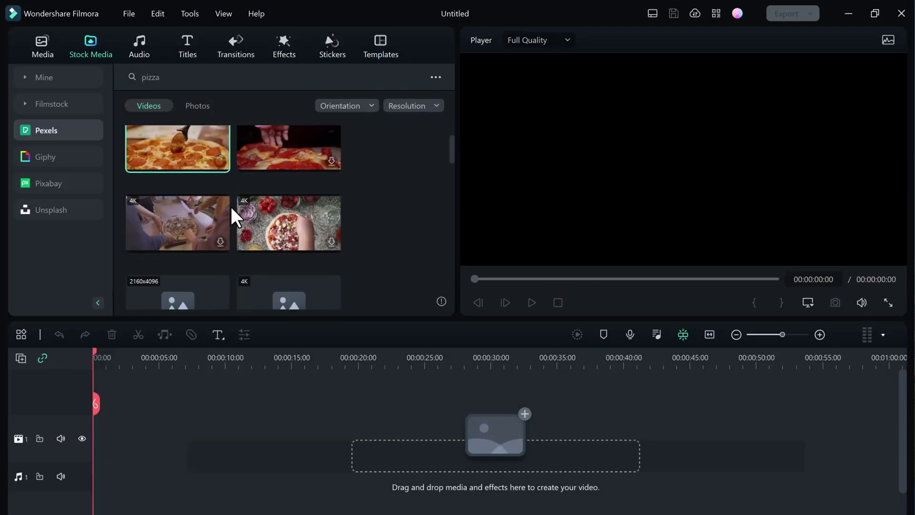
scroll(285, 228, "down", 4)
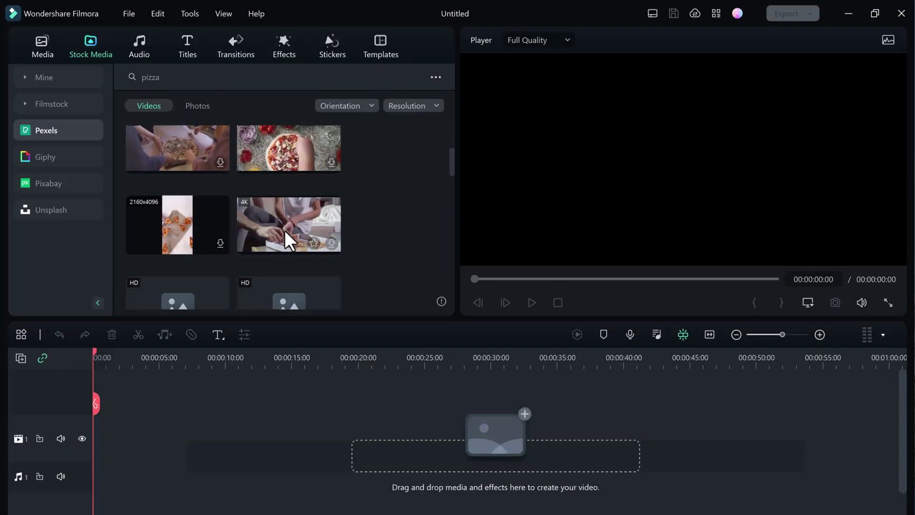
scroll(285, 230, "up", 4)
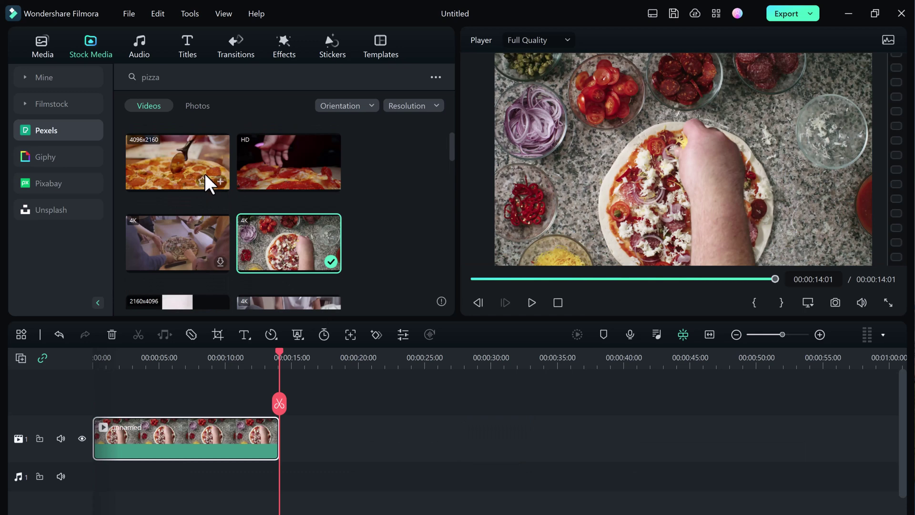
Append the pepperoni pizza and pepperoni close-up clips, then preview from the start
left_click(221, 181)
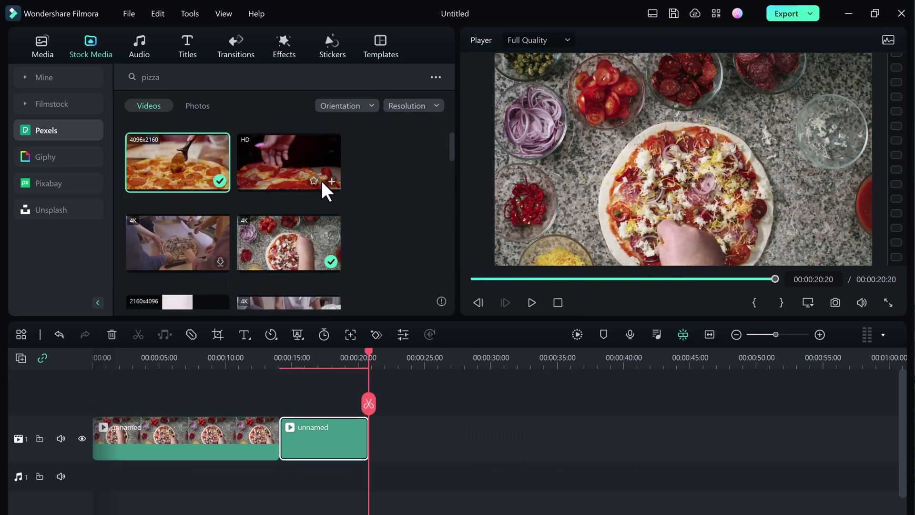
left_click(331, 182)
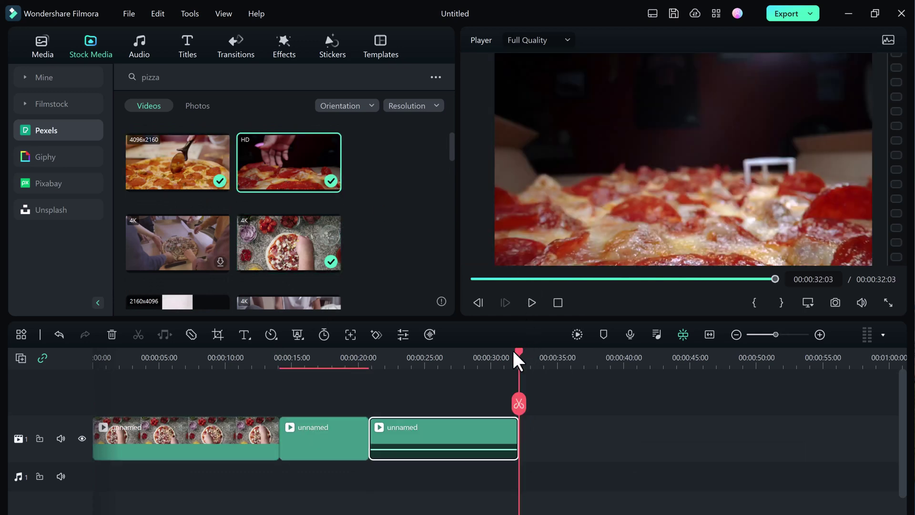
left_click_drag(519, 350, 40, 359)
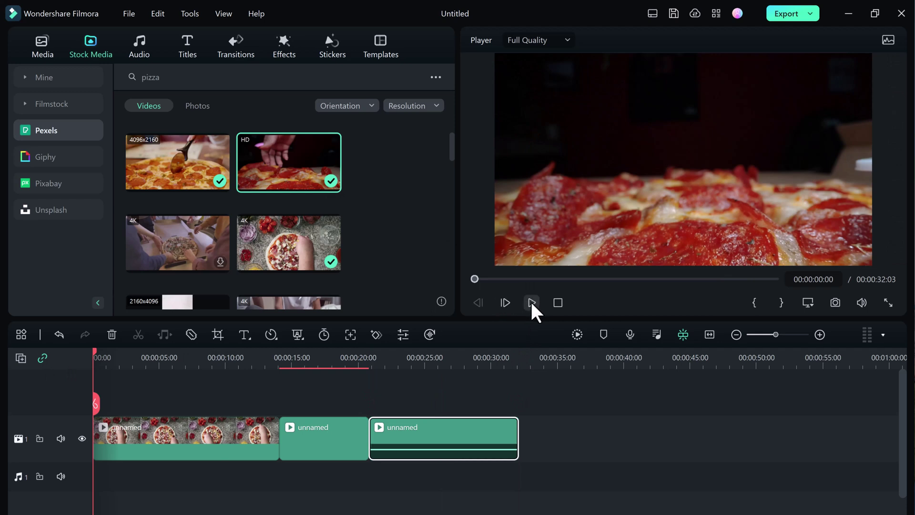
left_click(531, 303)
left_click(532, 302)
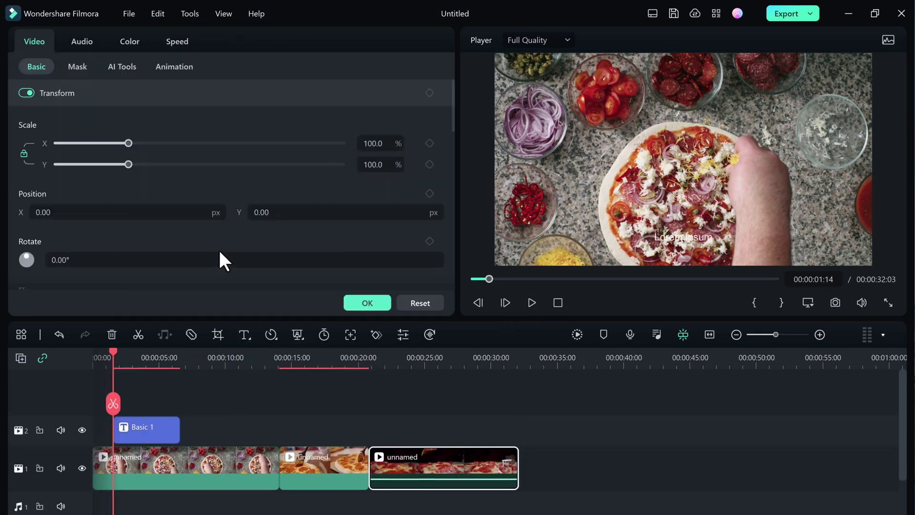
Replace the Basic 1 title's Lorem ipsum text with the pasted ChatGPT pizza script
left_click(165, 428)
left_click(130, 137)
key("ctrl+a")
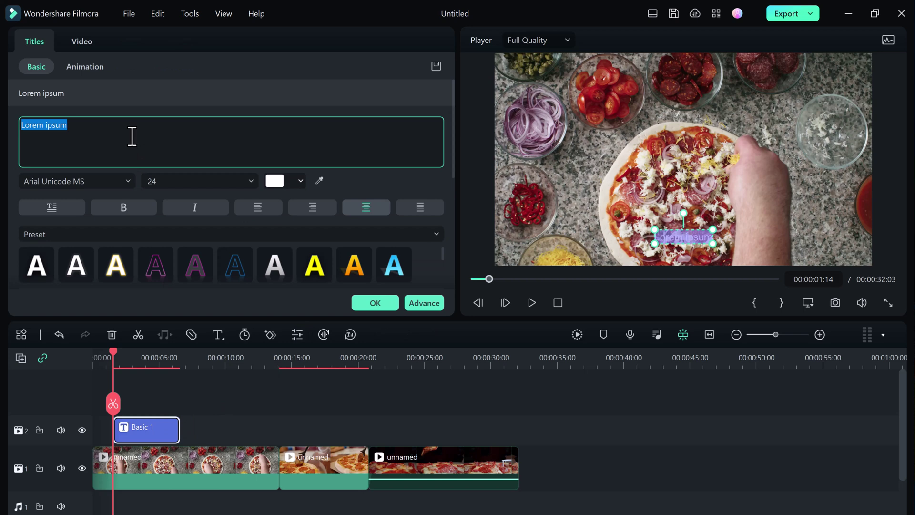
key("ctrl+v")
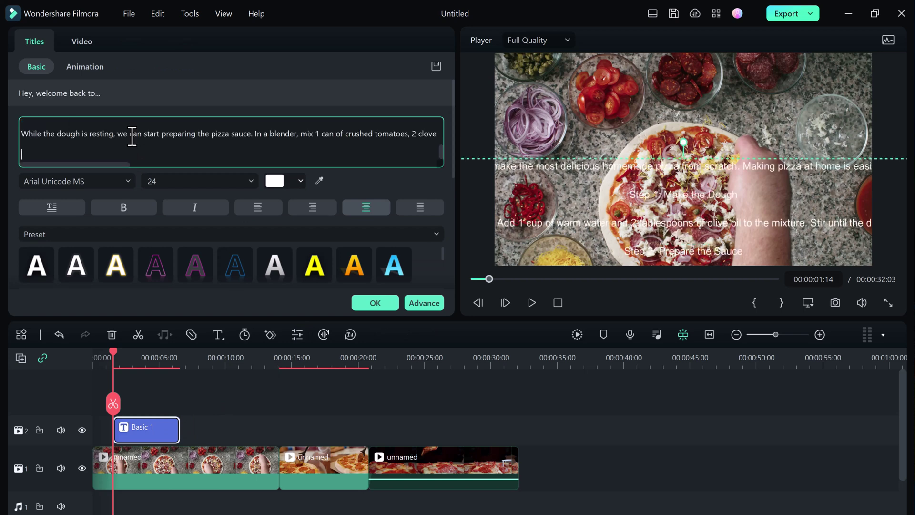
left_click(387, 304)
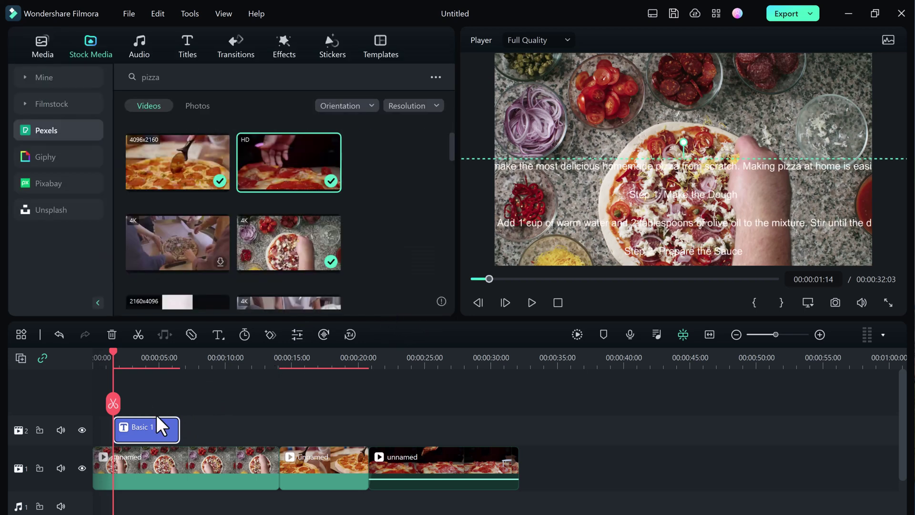
Generate a text-to-speech voiceover of the title script in English (US) with the Mark voice
left_click(350, 334)
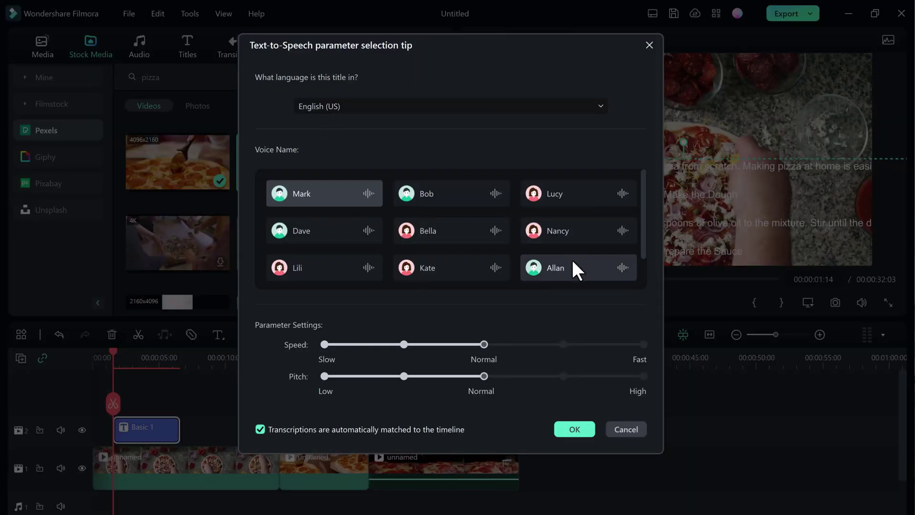
left_click(412, 113)
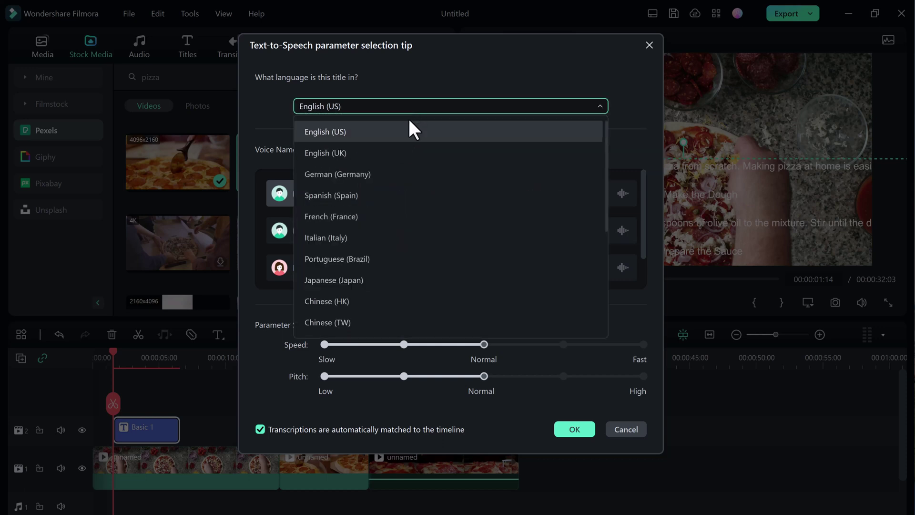
left_click(397, 134)
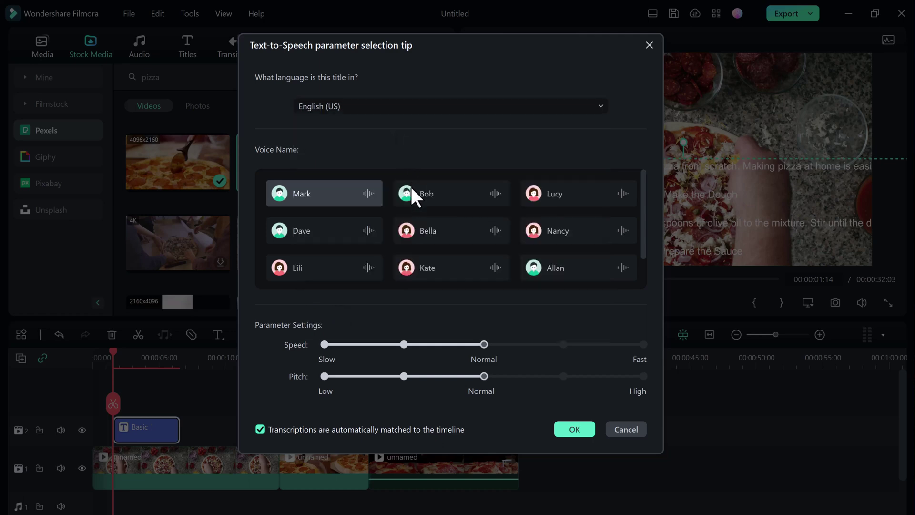
scroll(407, 215, "down", 1)
scroll(372, 274, "up", 1)
left_click(567, 430)
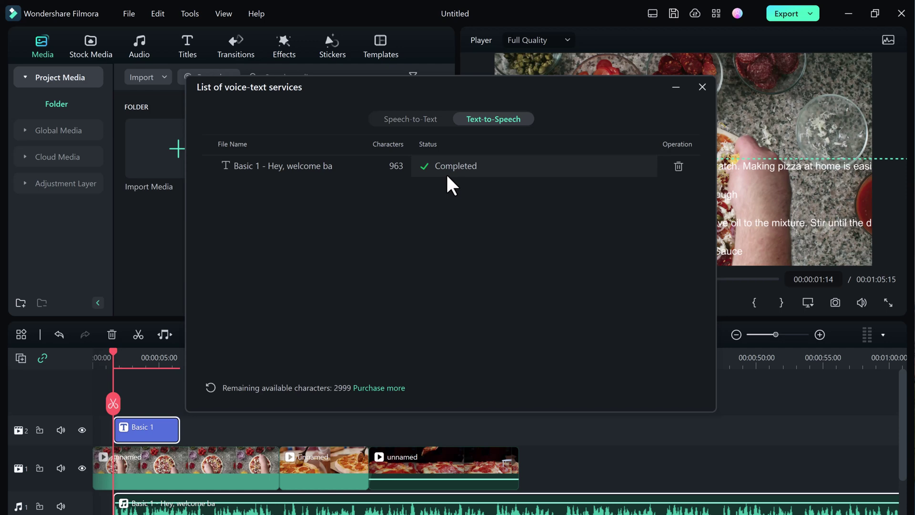
Delete the Basic 1 title clip and move the voiceover audio to 0:00
left_click(702, 87)
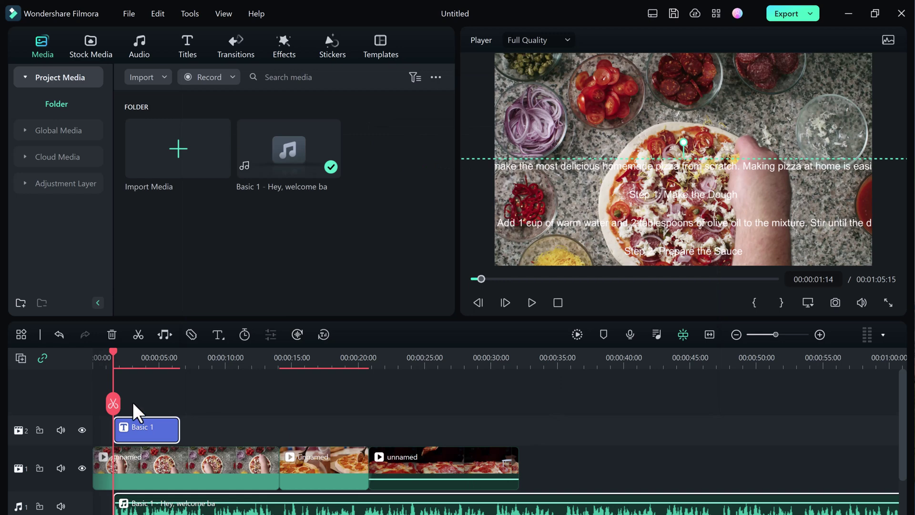
key("Delete")
left_click_drag(155, 506, 133, 508)
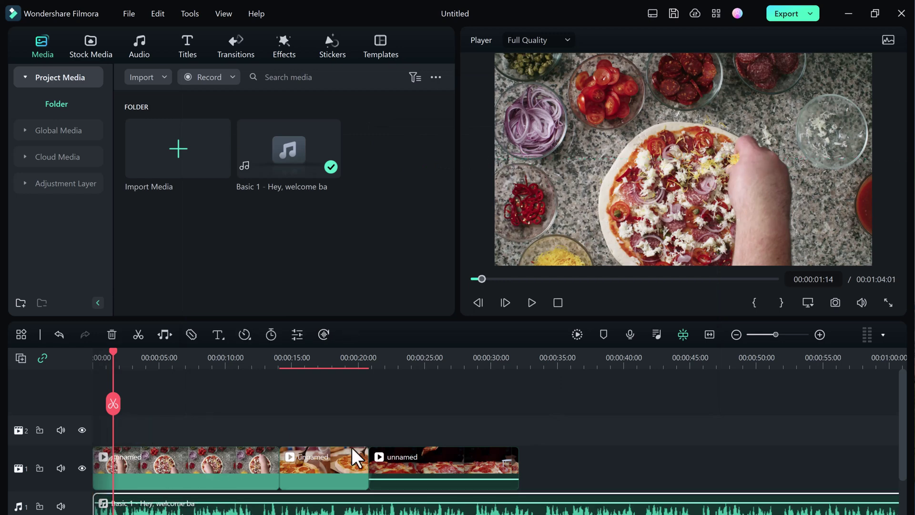
Paste a copy of the third pizza clip directly after it on the main track
left_click(503, 357)
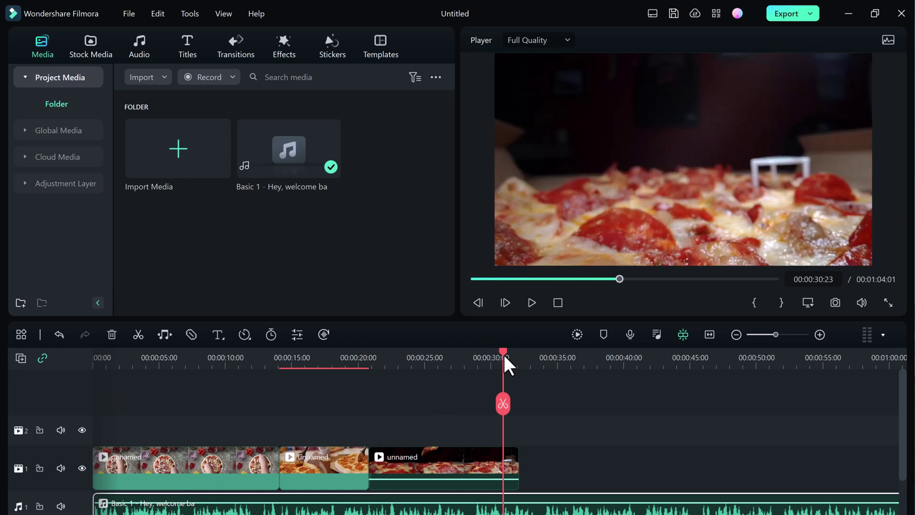
left_click_drag(505, 356, 529, 355)
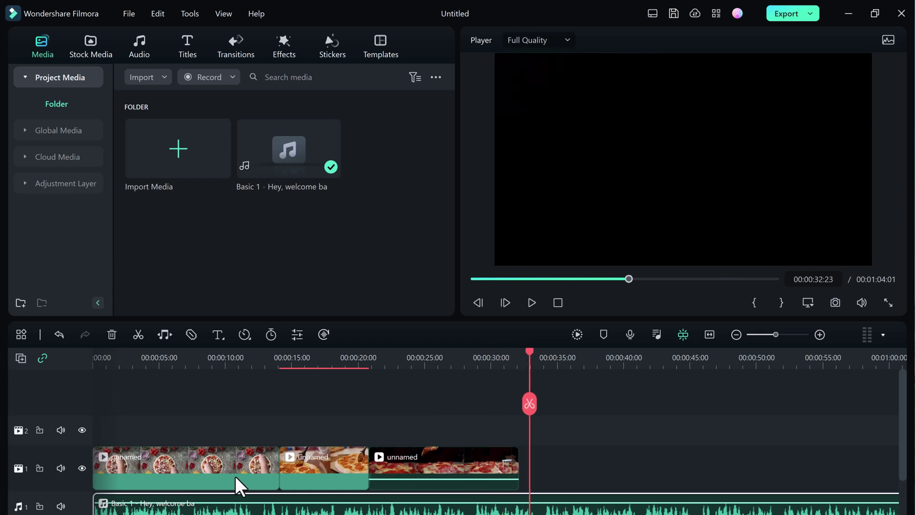
left_click(404, 471)
key("ctrl+v")
left_click_drag(513, 480, 419, 472)
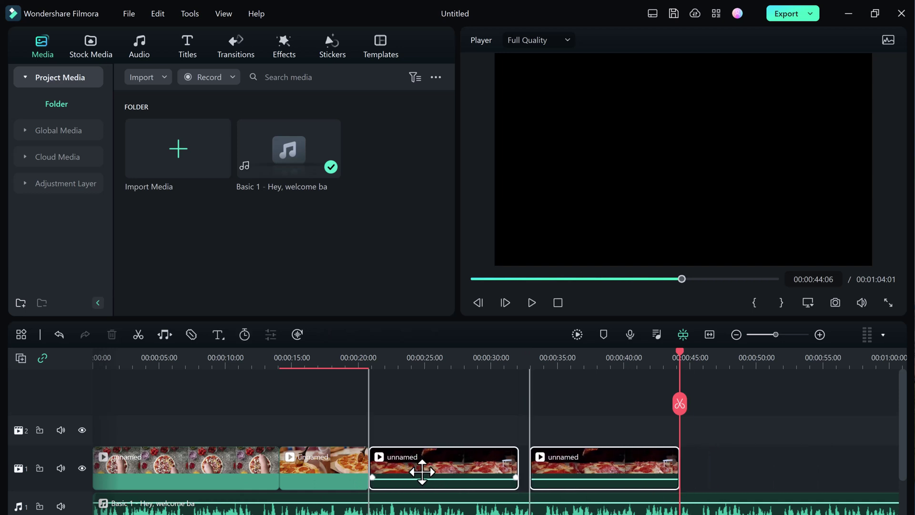
left_click(581, 439)
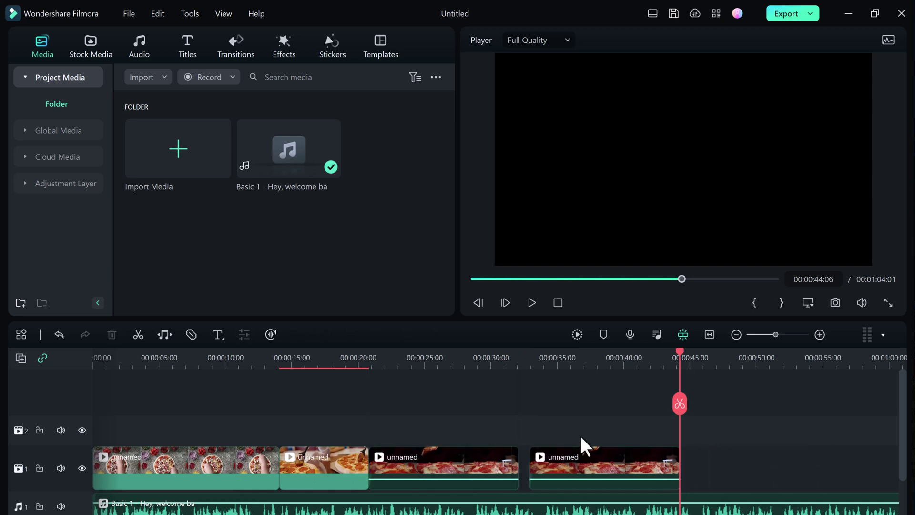
Scrub the playhead back to the start of the timeline
left_click(467, 358)
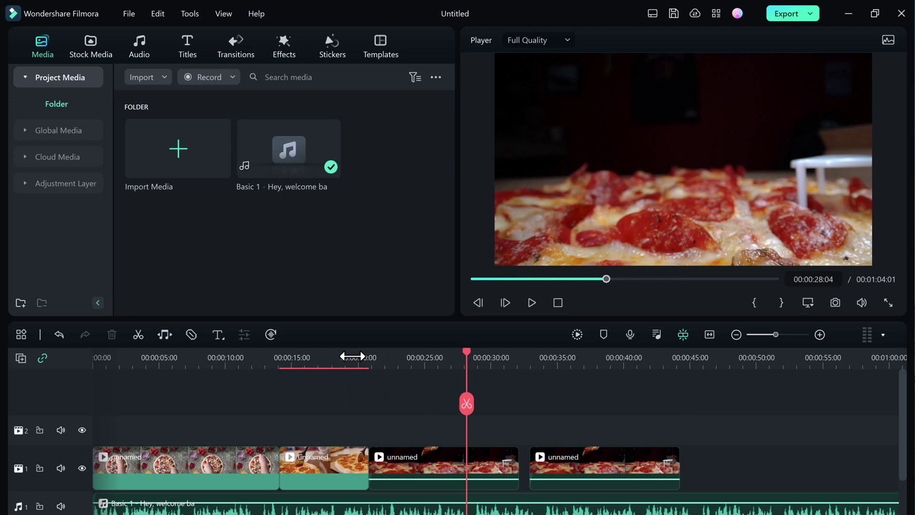
left_click(353, 358)
left_click(286, 358)
left_click(227, 358)
left_click(181, 360)
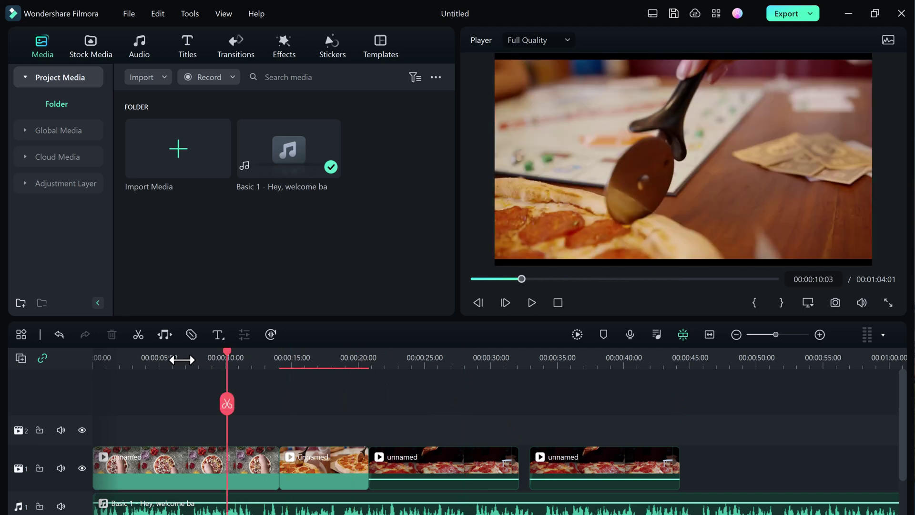
left_click(152, 357)
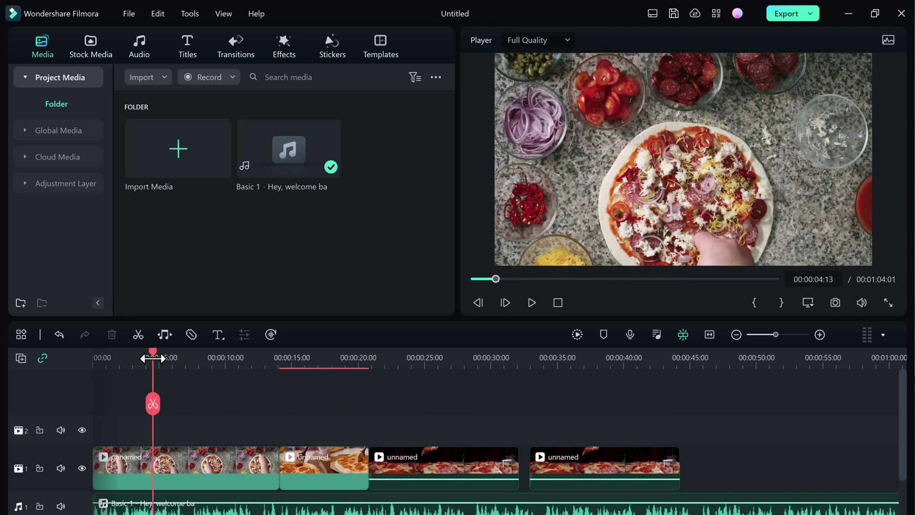
left_click_drag(153, 353, 85, 350)
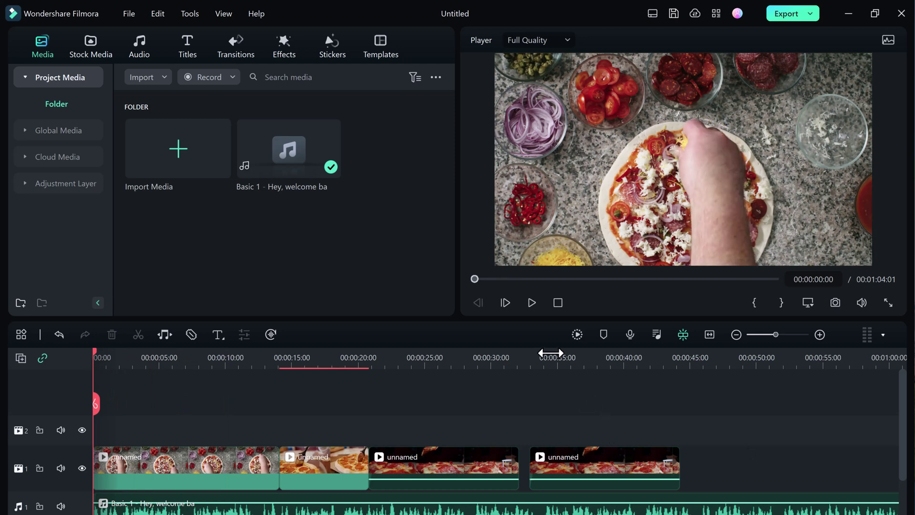
Play the edit from the beginning, pause at 16 seconds, then jump to 45:05
left_click(528, 302)
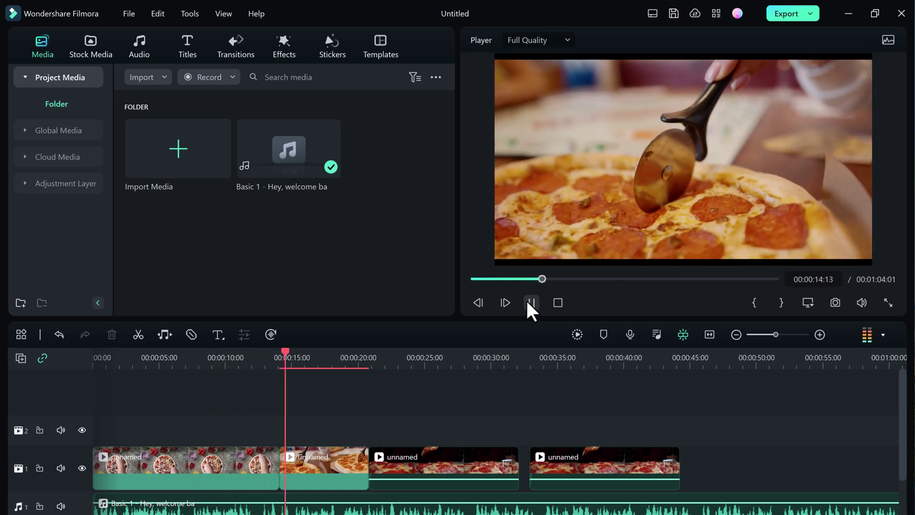
left_click(529, 303)
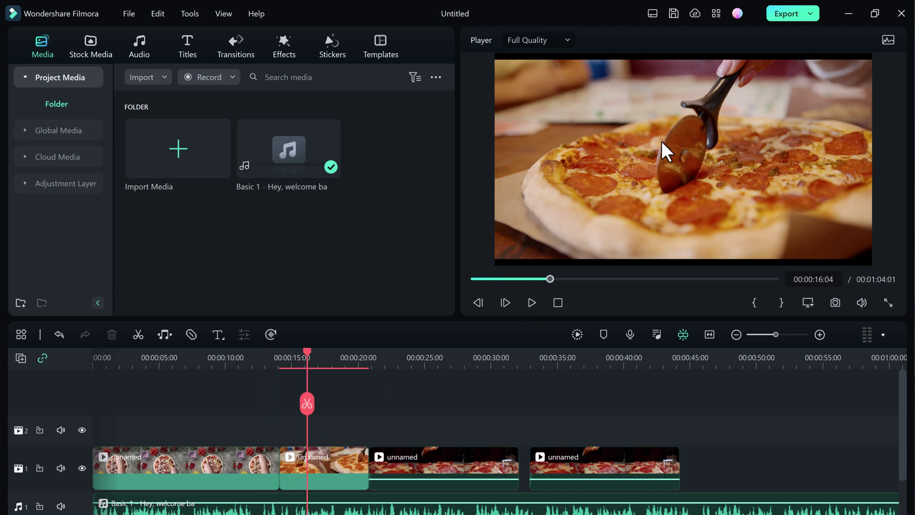
left_click(691, 382)
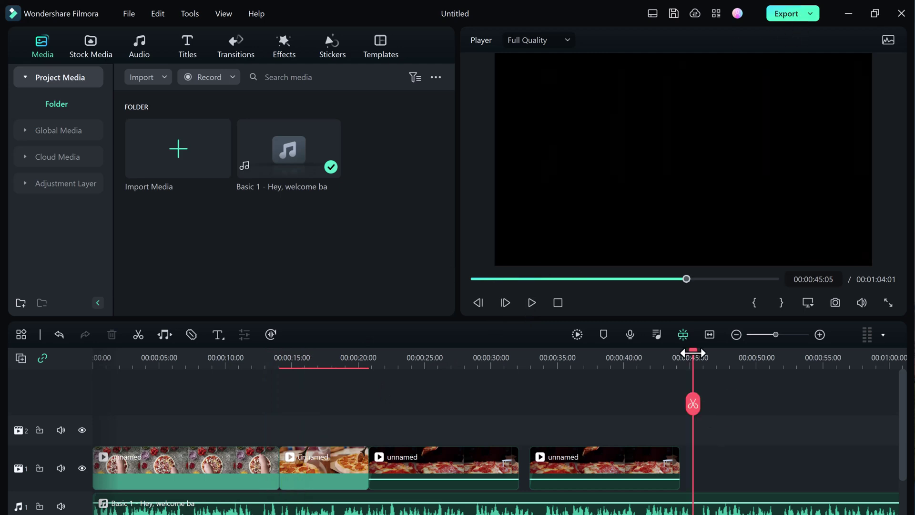
Search the stock media library for 'pizza'
left_click(91, 61)
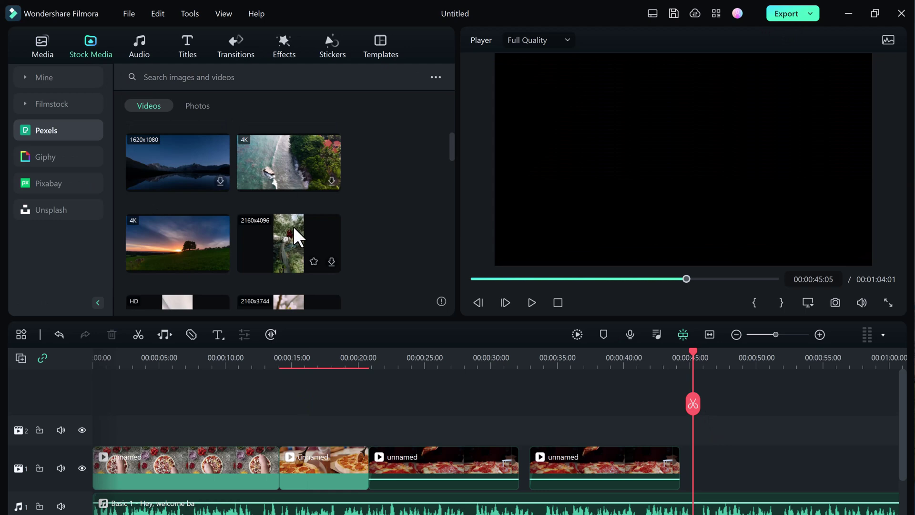
left_click(194, 77)
type("pizza")
key("Return")
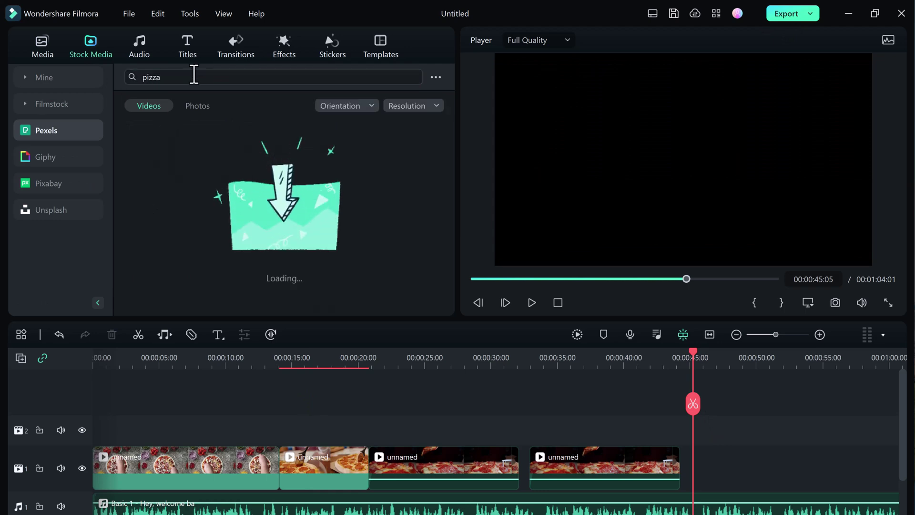